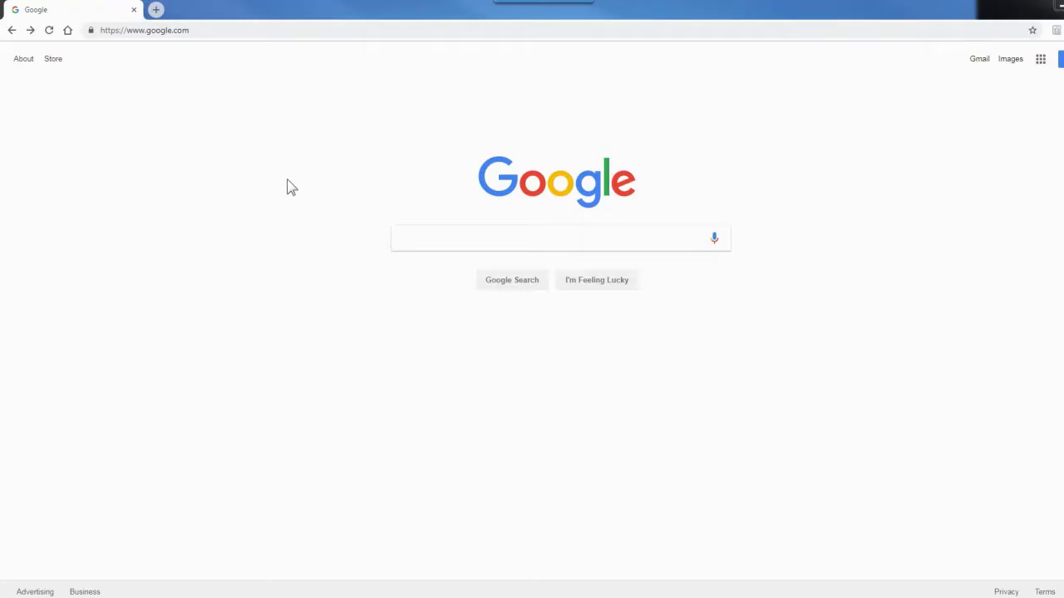
Go to aafcu.com and open the online banking enrollment form from the Login page
left_click(186, 32)
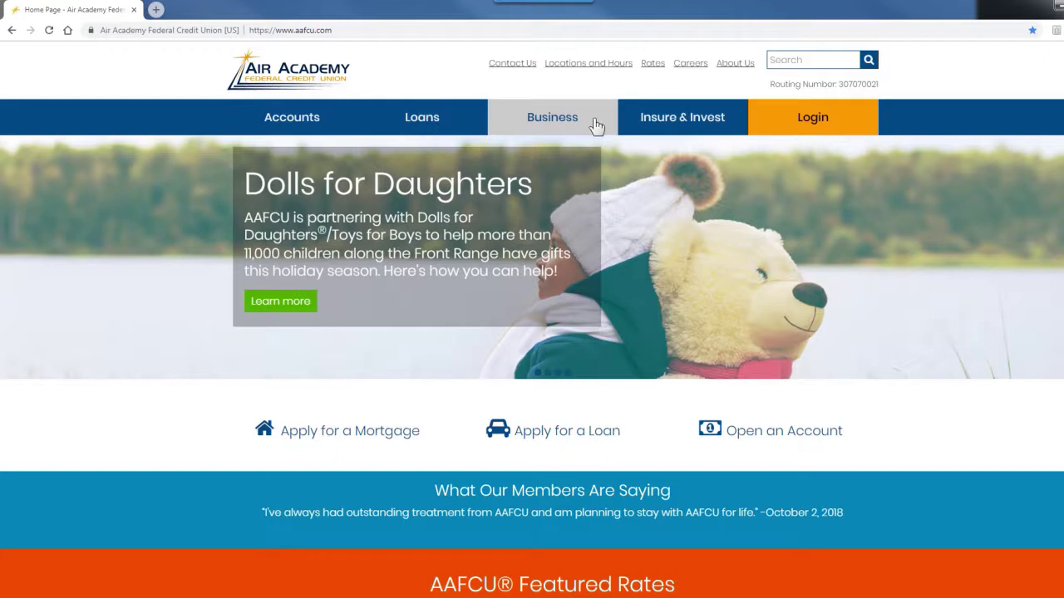
left_click(813, 121)
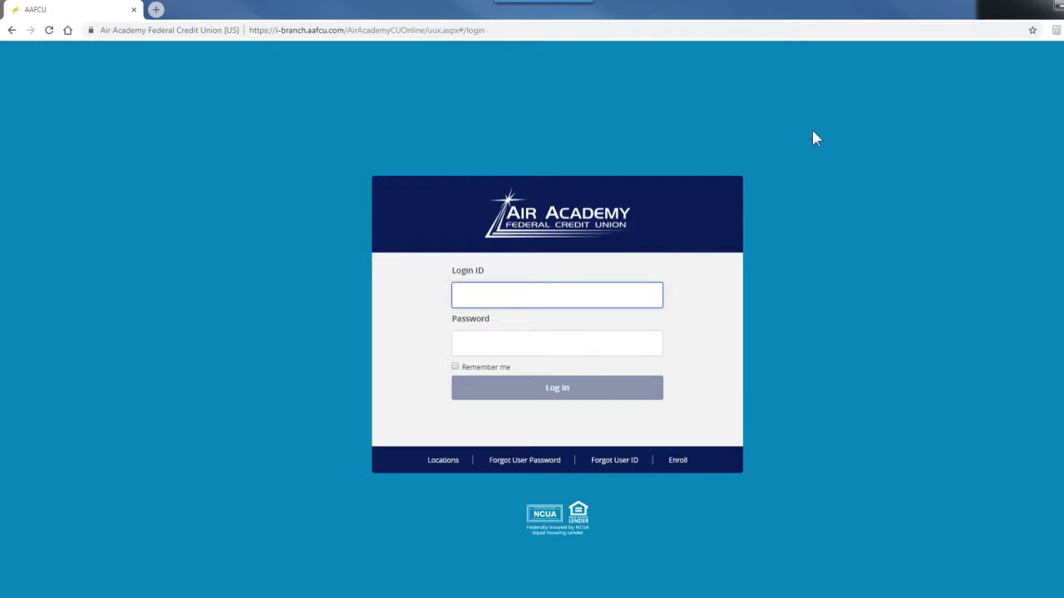
left_click(677, 462)
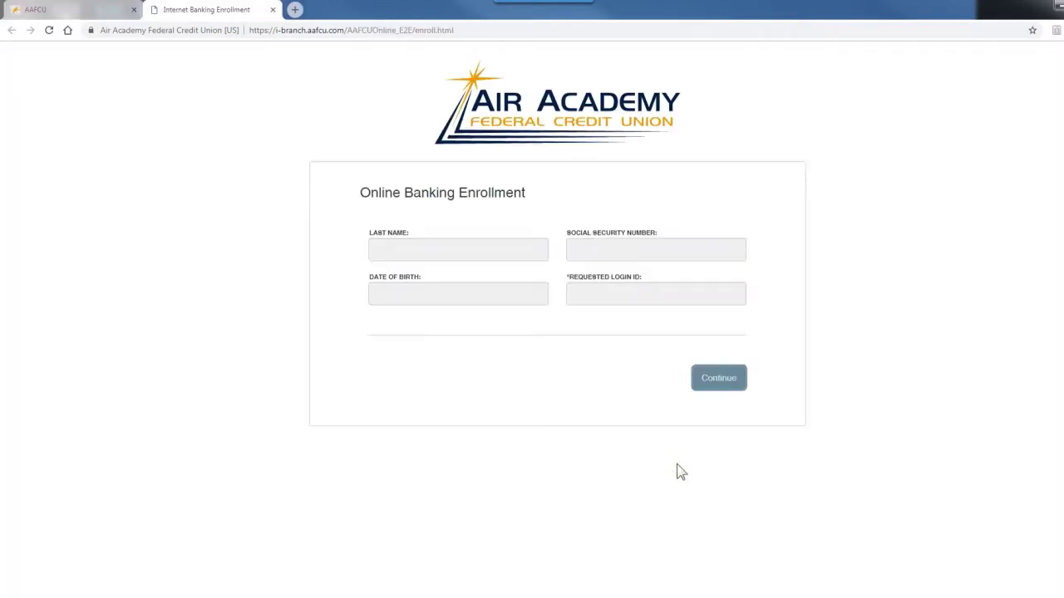
Enter the member's last name, Social Security Number, date of birth and requested login ID, then submit enrollment
left_click(487, 219)
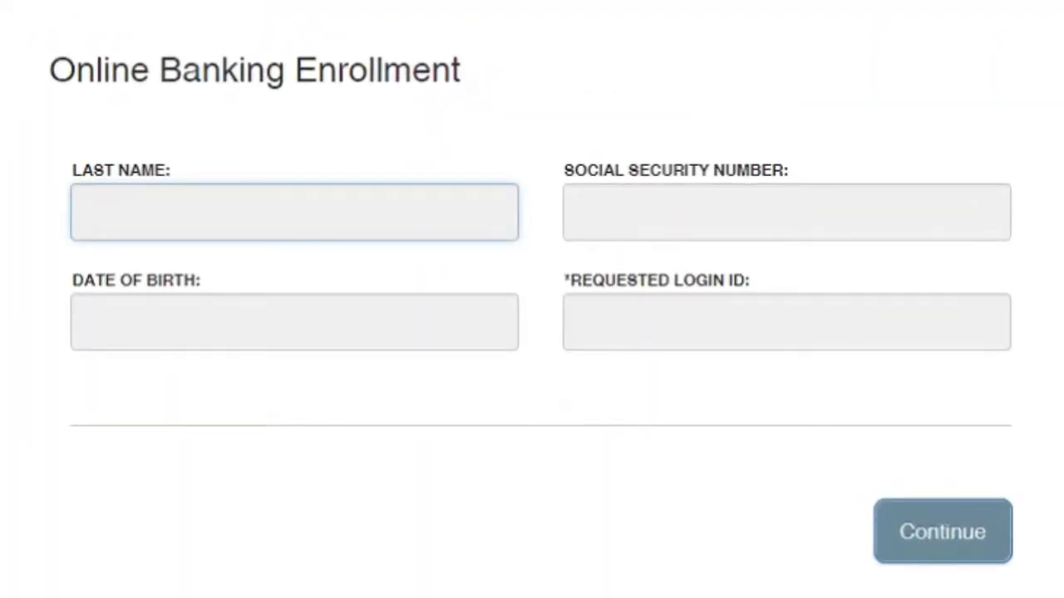
type("Doe")
key("Tab")
type("000-00")
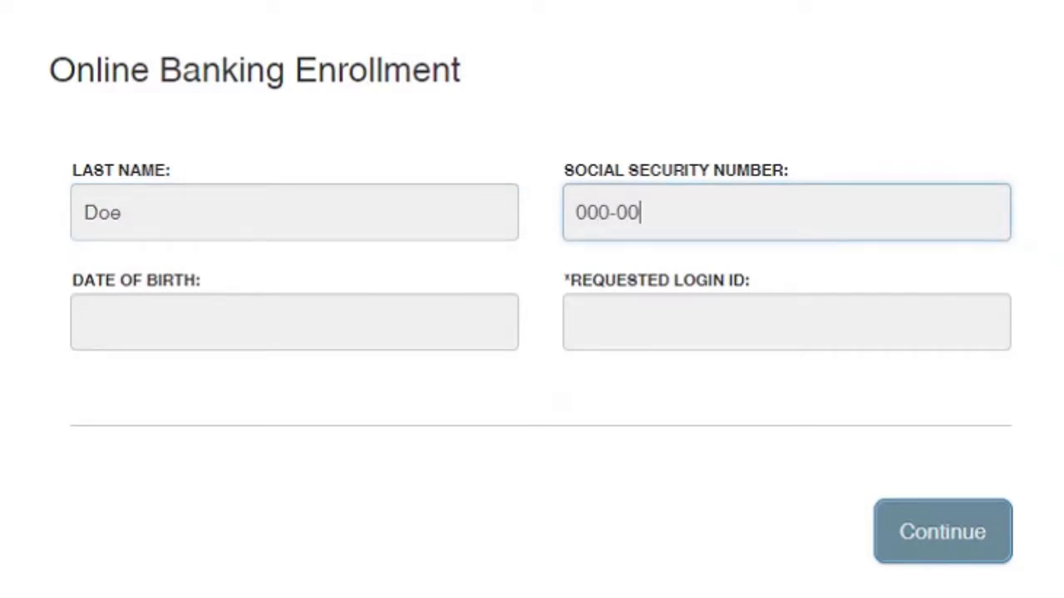
type("-0000")
key("Tab")
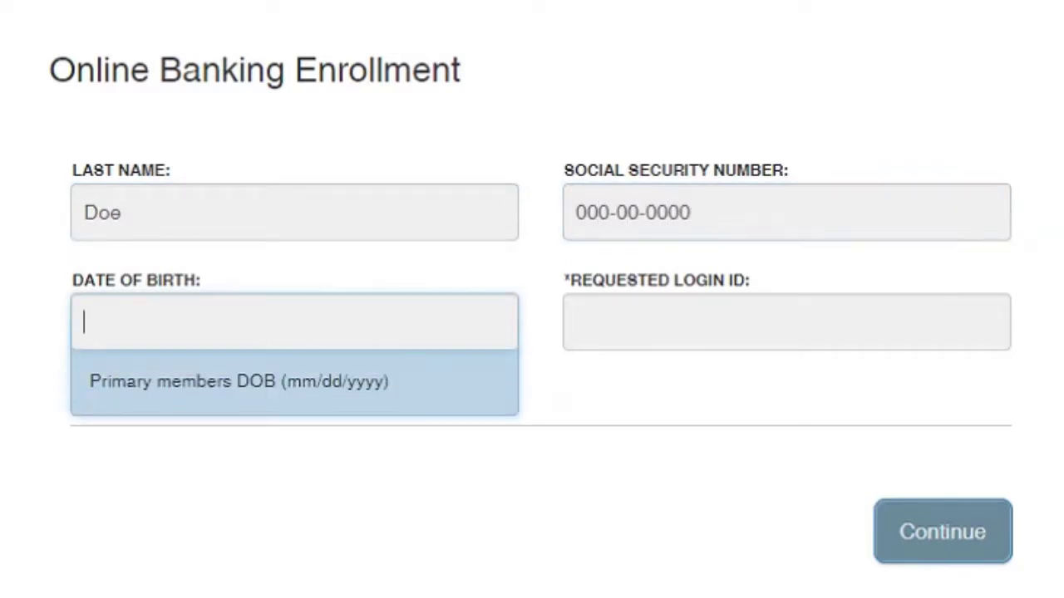
type("10/10")
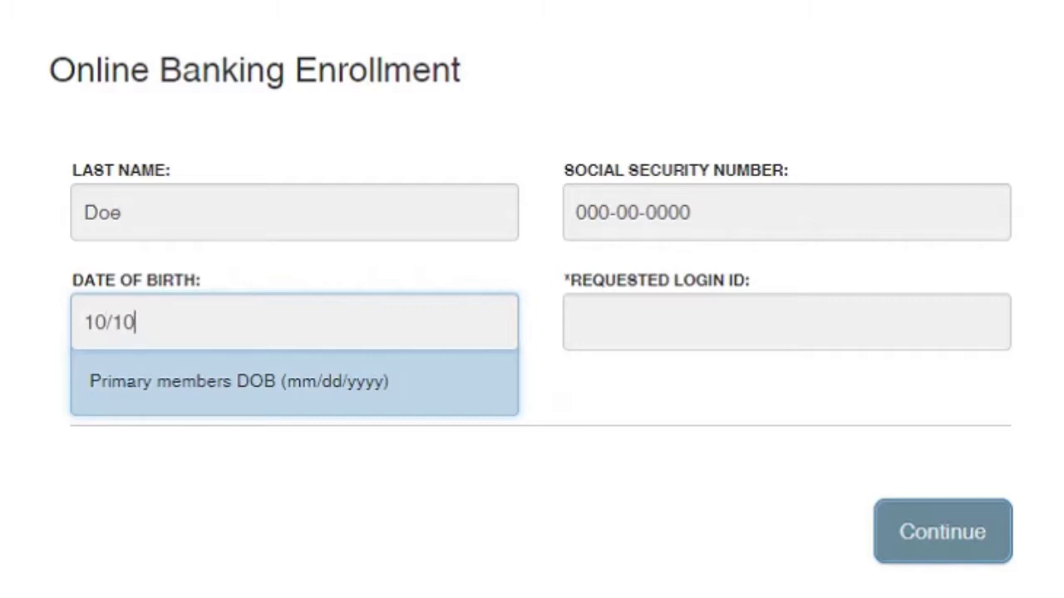
type("/1955")
key("Tab")
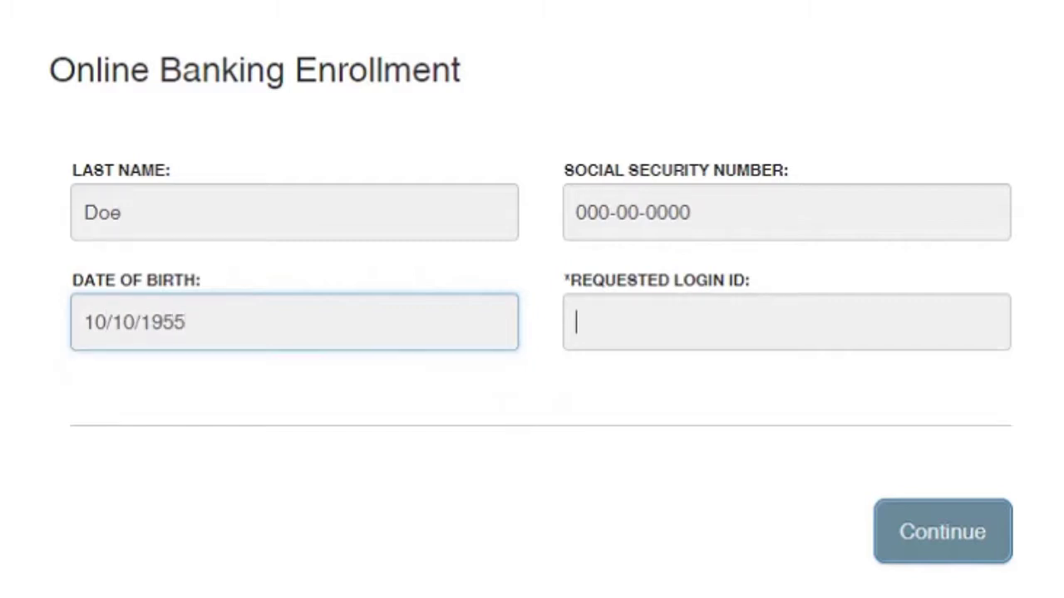
type("PreferredID")
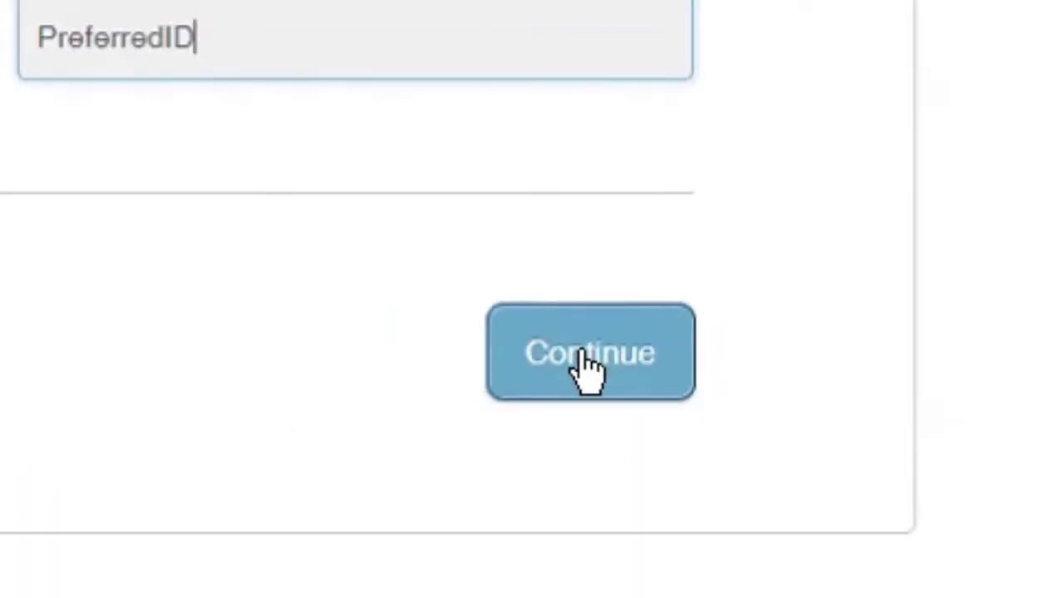
left_click(588, 359)
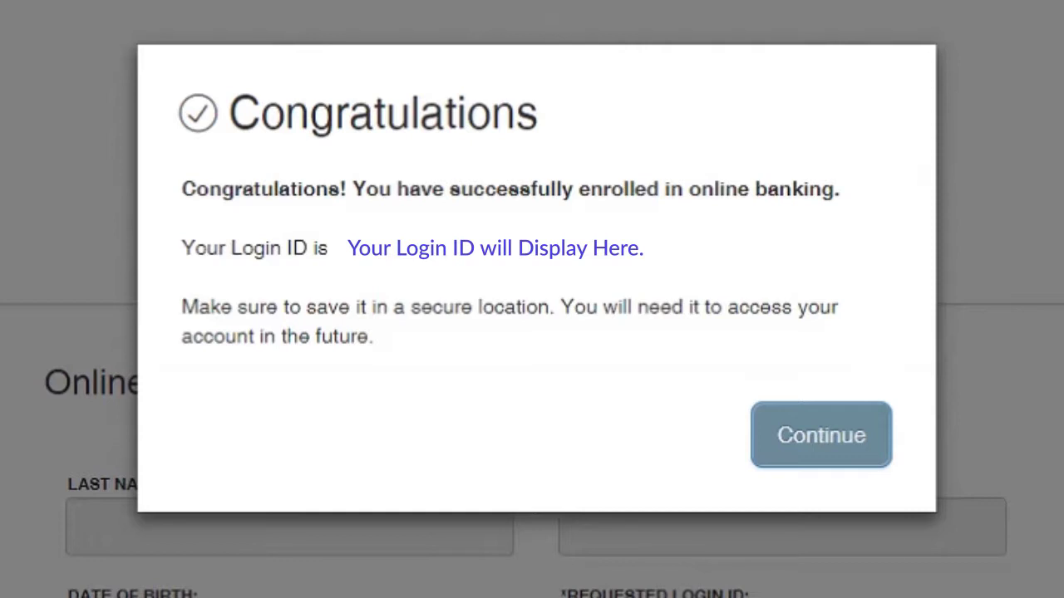
Dismiss the Congratulations confirmation to reach the secure access code delivery page
left_click(826, 453)
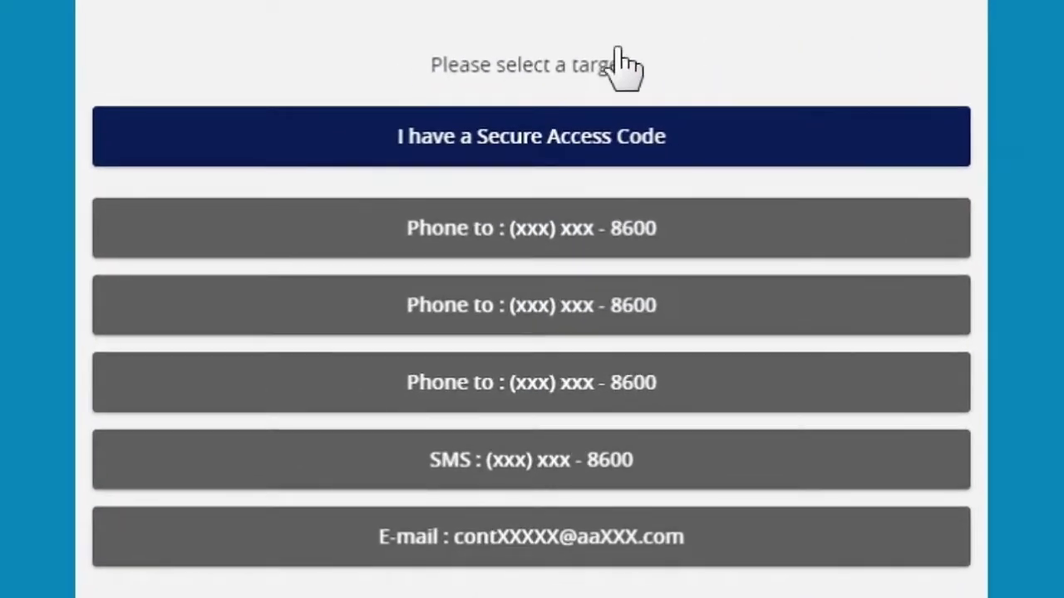
left_click(570, 58)
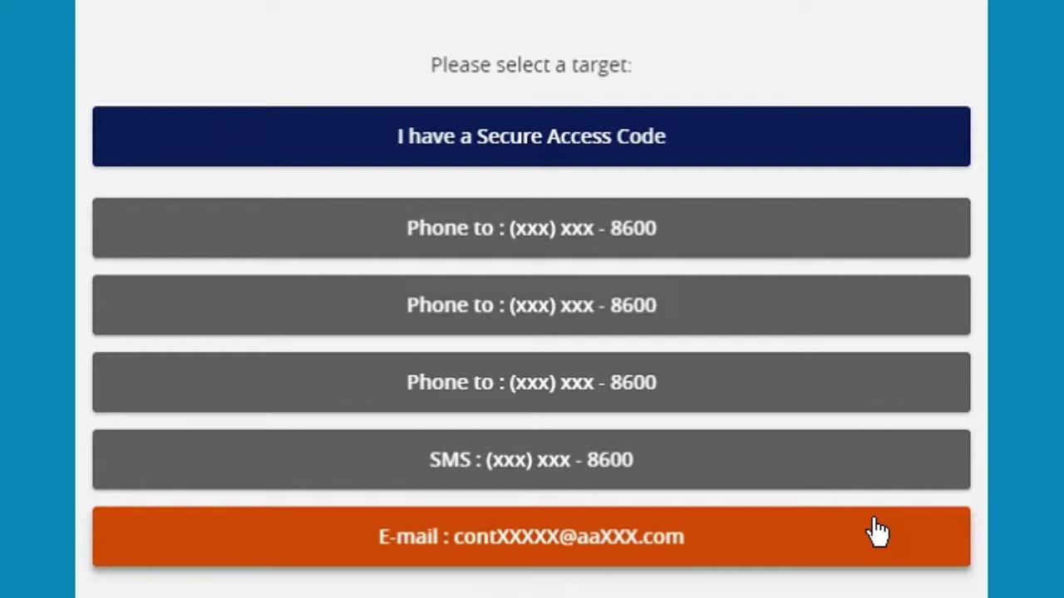
Have the secure access code sent by e-mail, then enter the received code and submit it
left_click(879, 532)
left_click(724, 390)
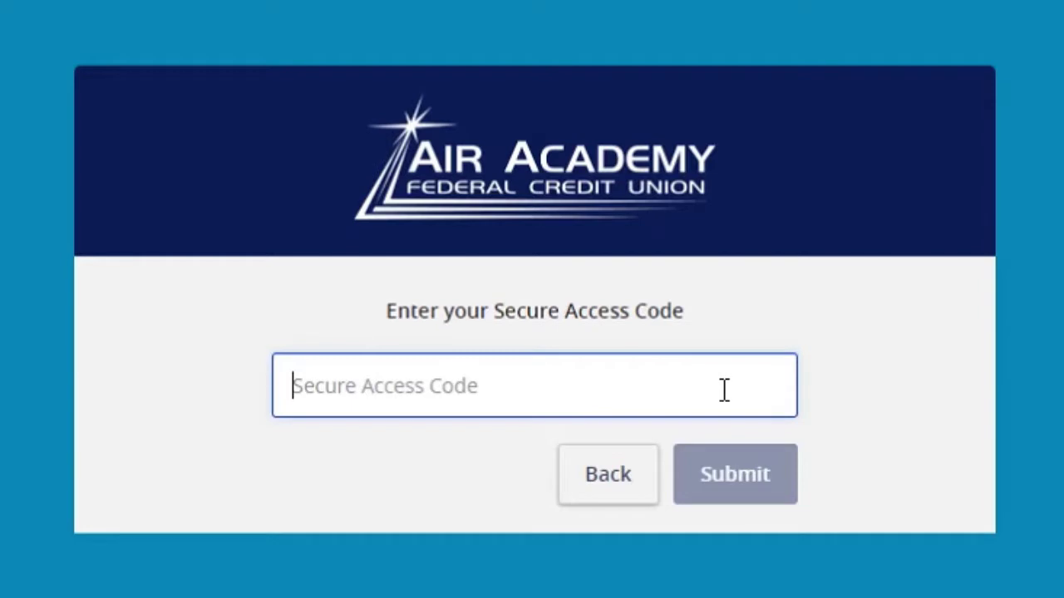
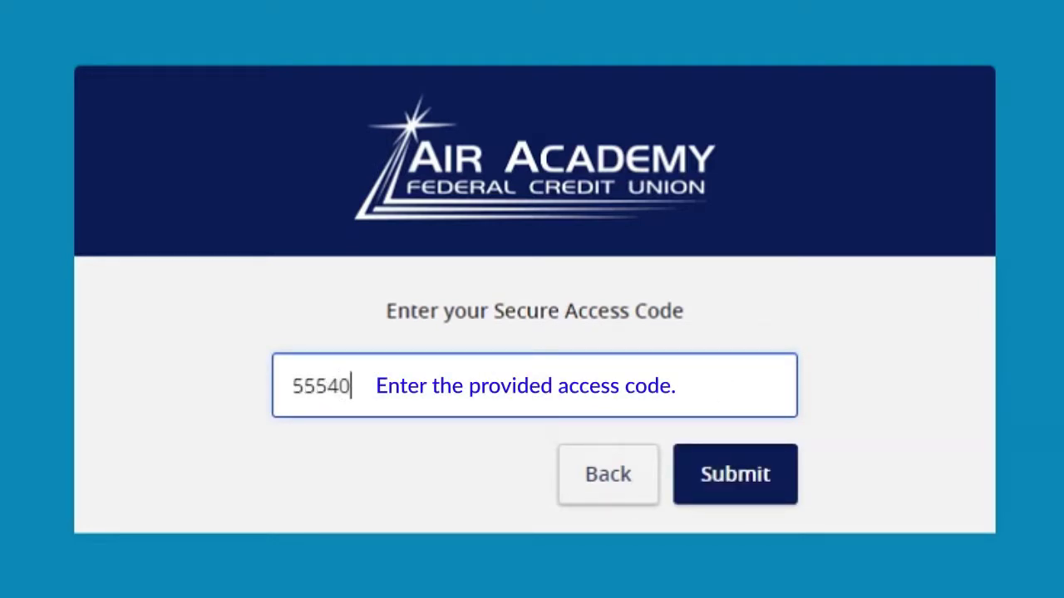
left_click(760, 491)
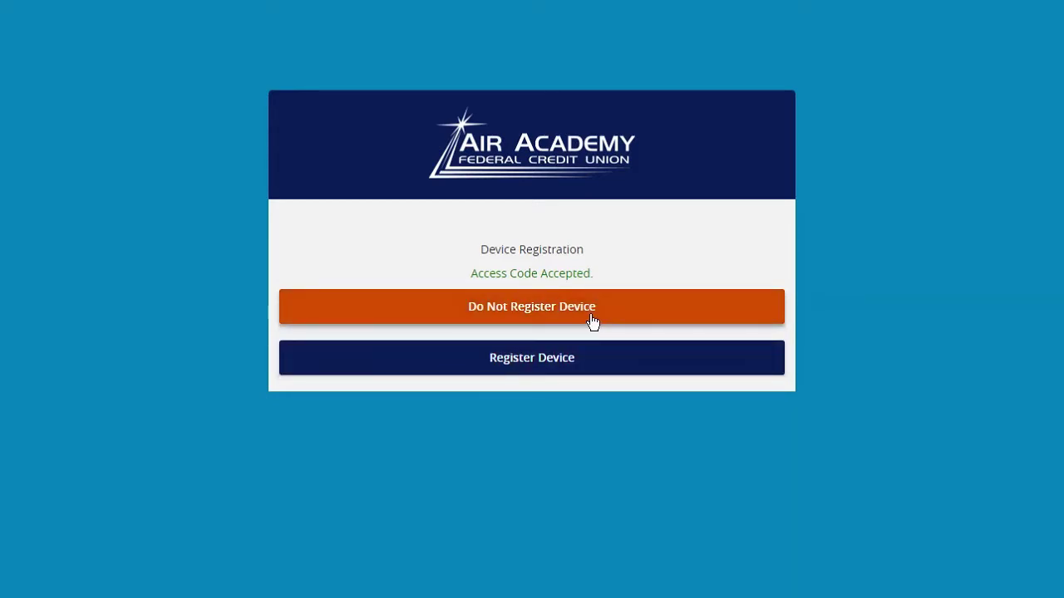
Skip device registration, then enter and confirm a new account password and submit it
left_click(593, 323)
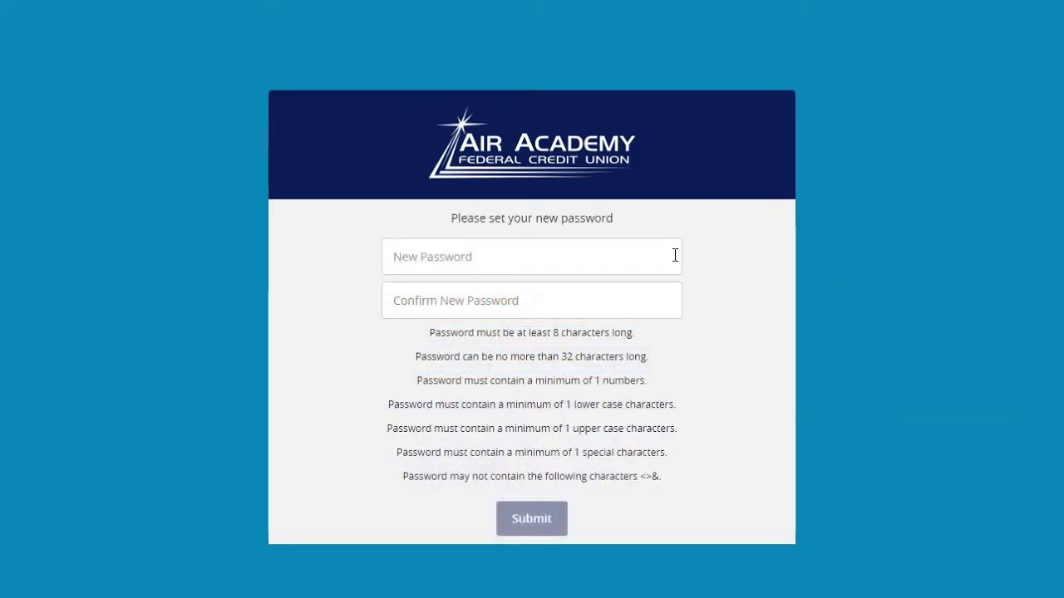
left_click(641, 255)
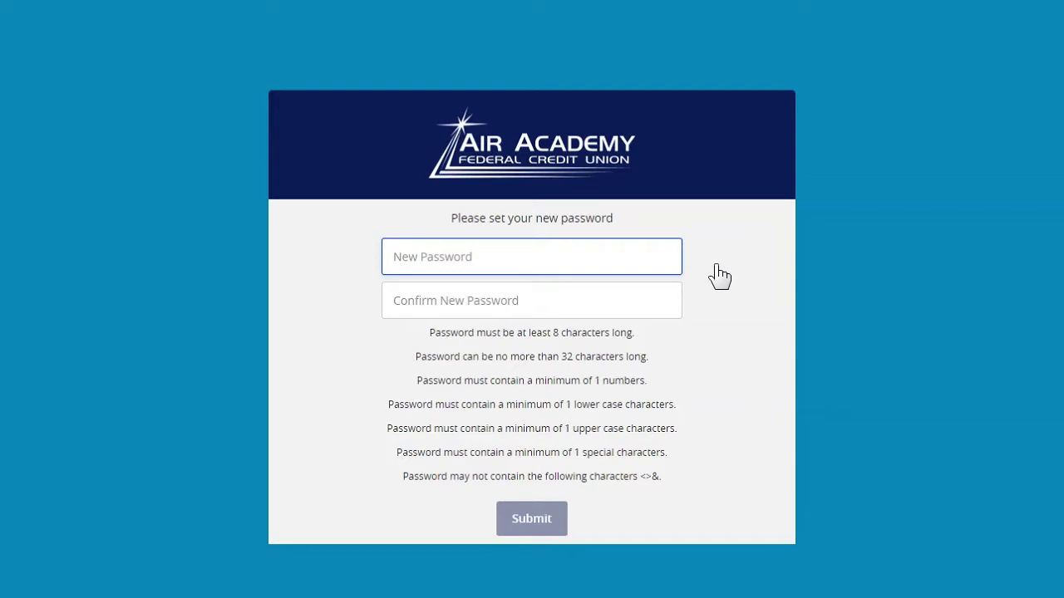
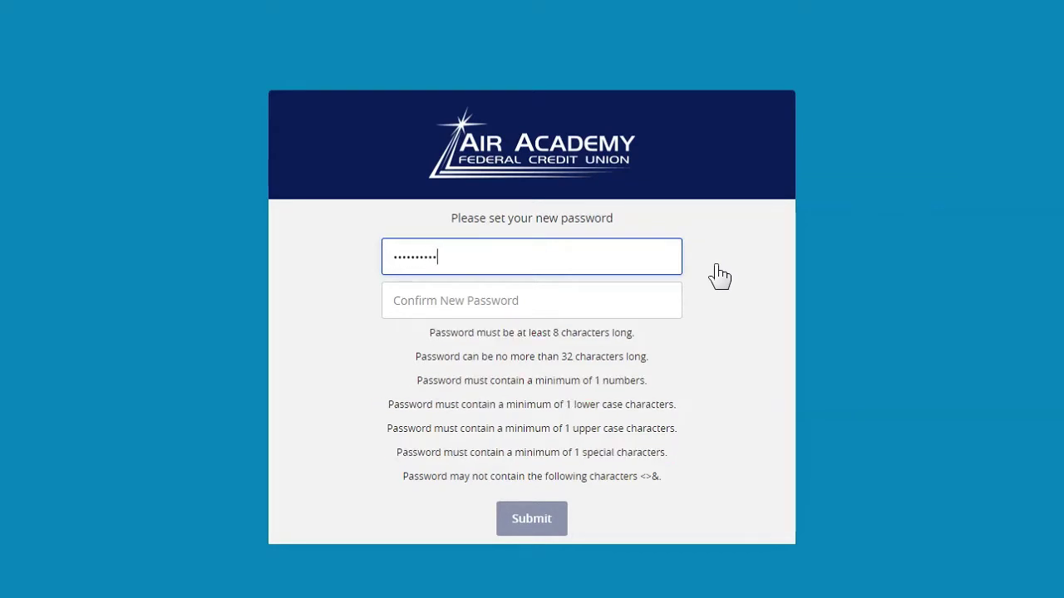
key("Tab")
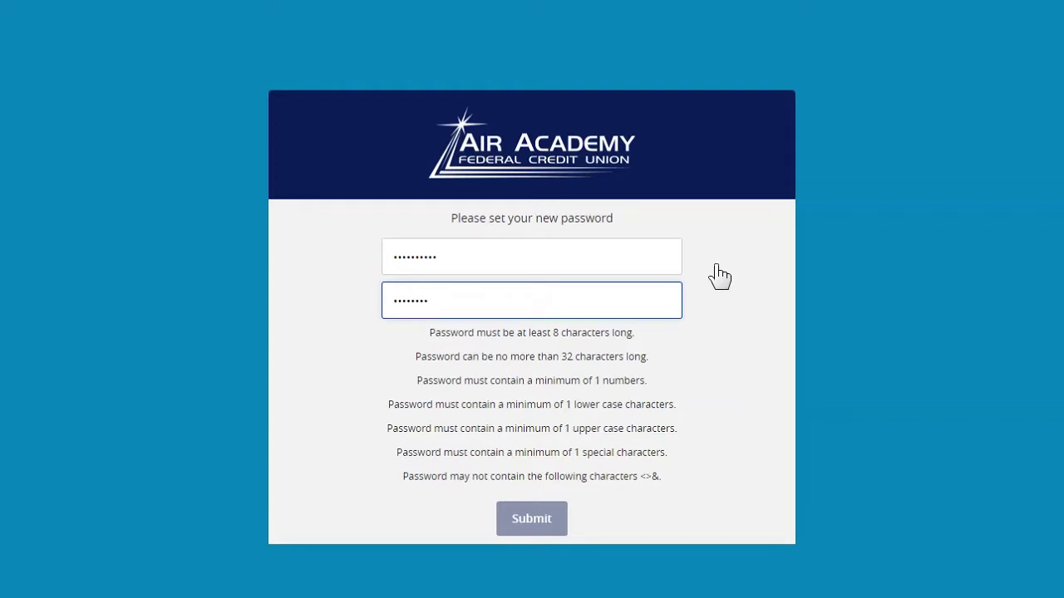
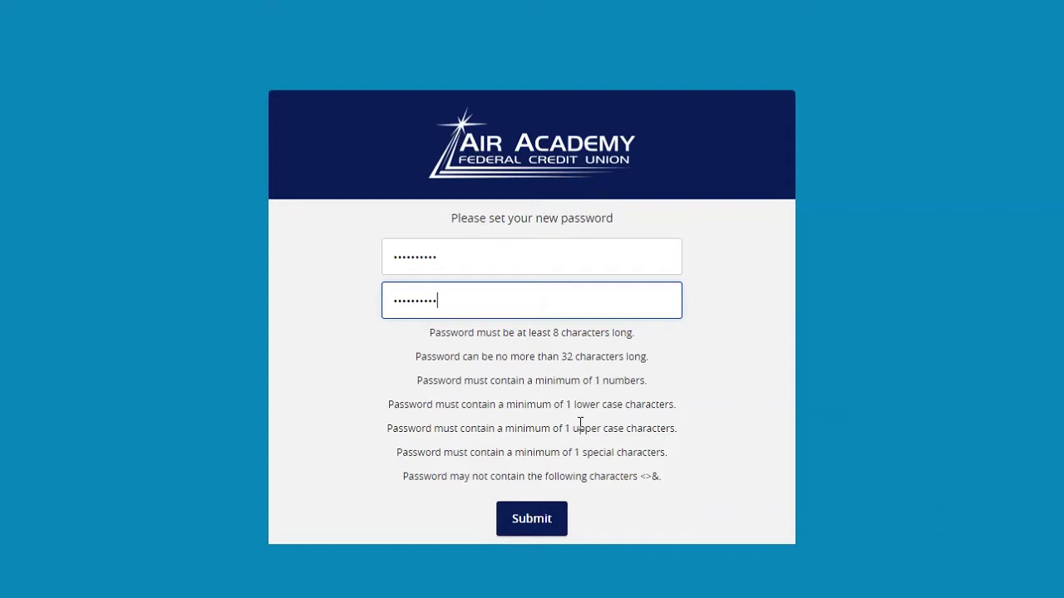
left_click(517, 516)
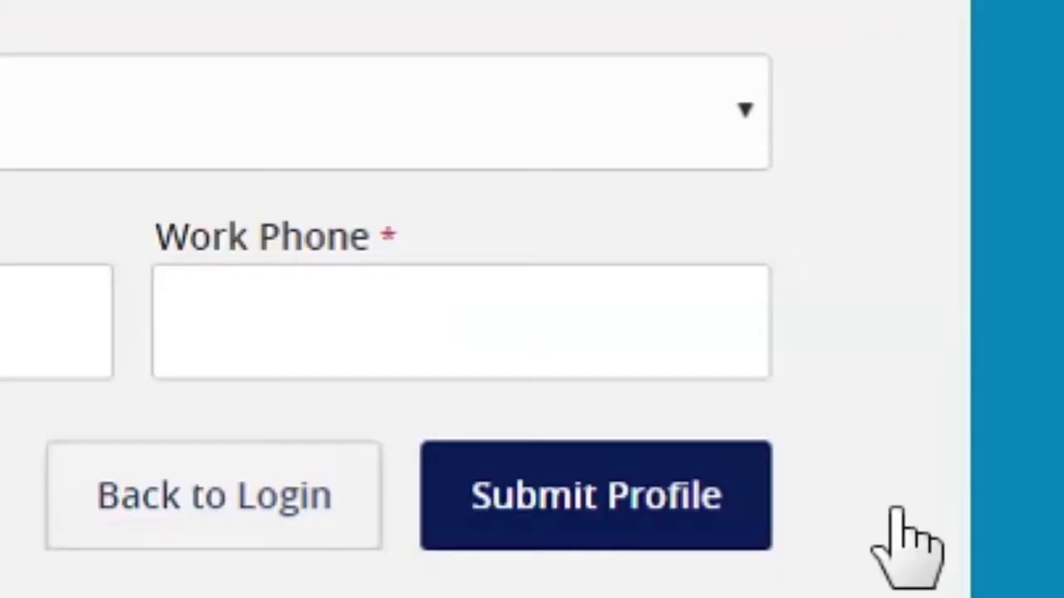
Submit the contact profile with its name, e-mail, address and phone details
left_click(594, 536)
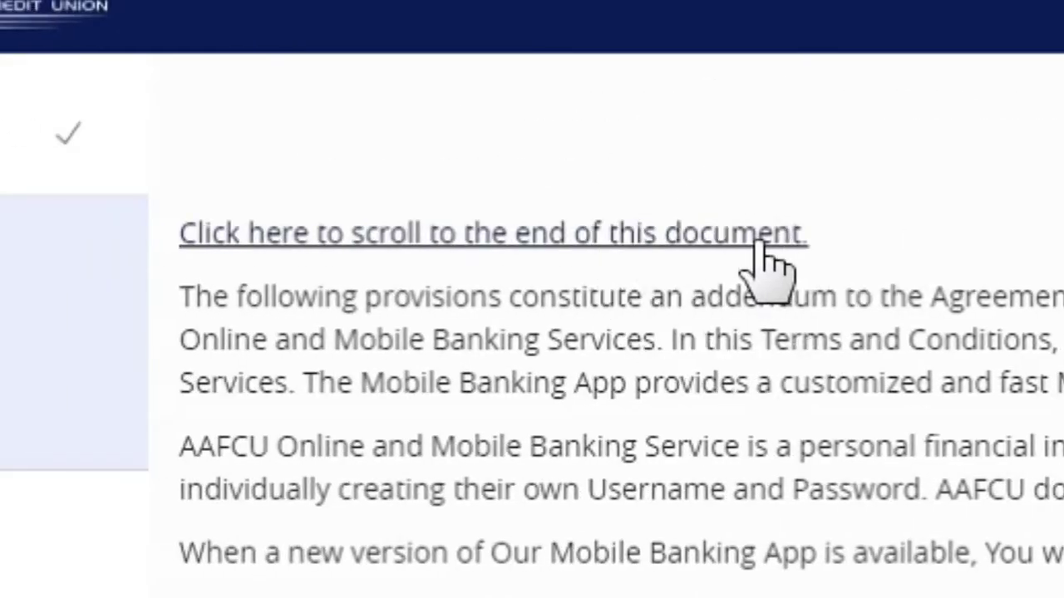
Jump to the end of the Service Terms and Conditions and accept them
left_click(760, 241)
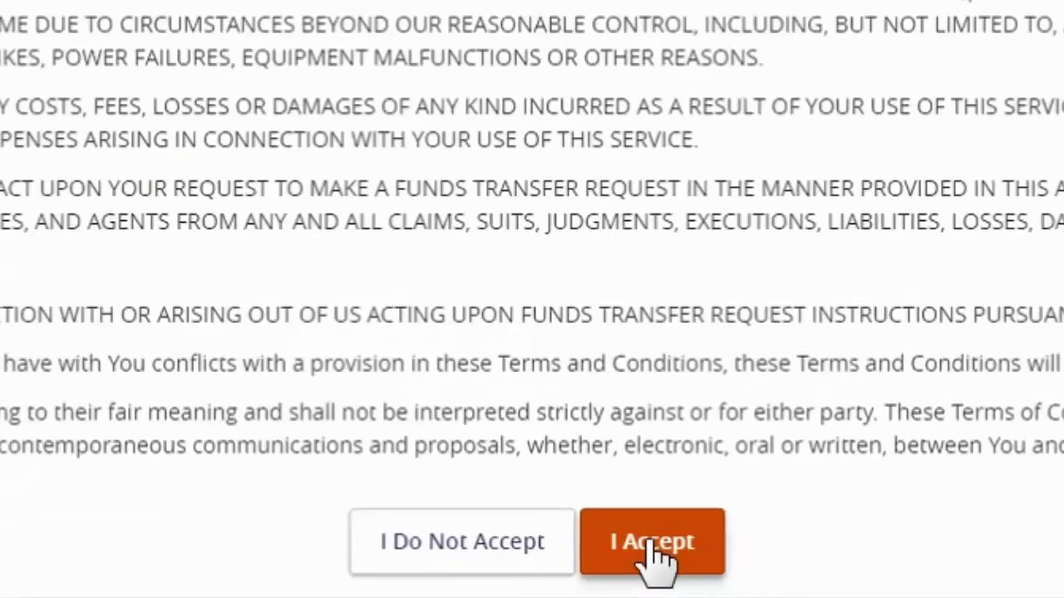
left_click(653, 544)
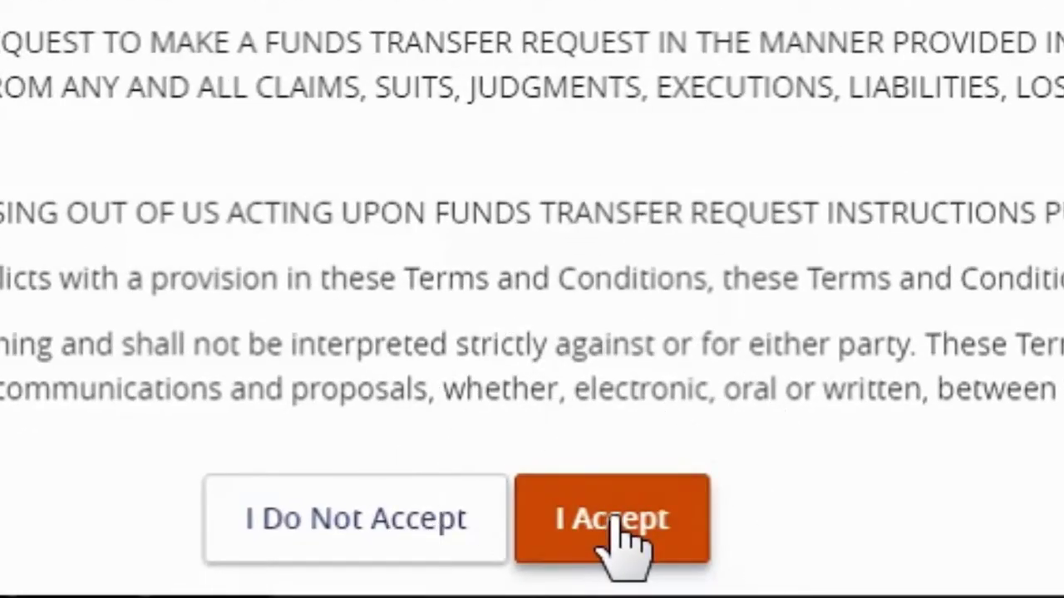